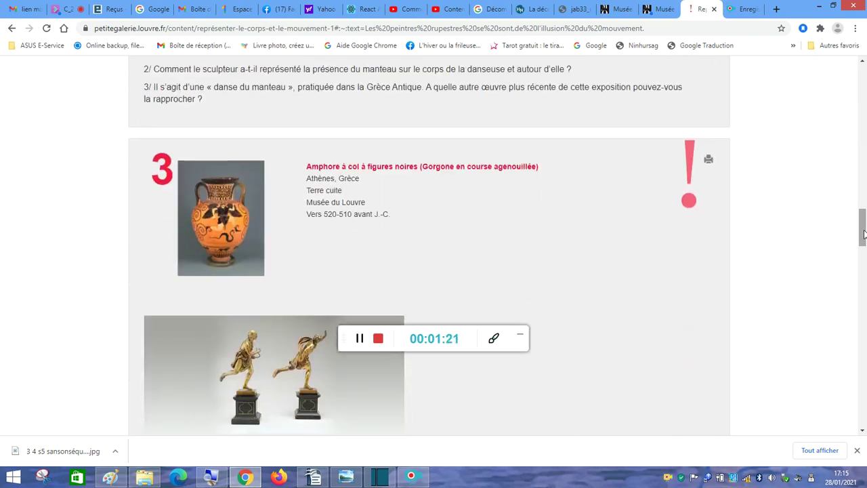
Step: View the Petite Galerie page's section 4 on Géricault's Derby à Epsom and Muybridge's chronophotographies, including its questions on movement
drag(863, 235, 864, 293)
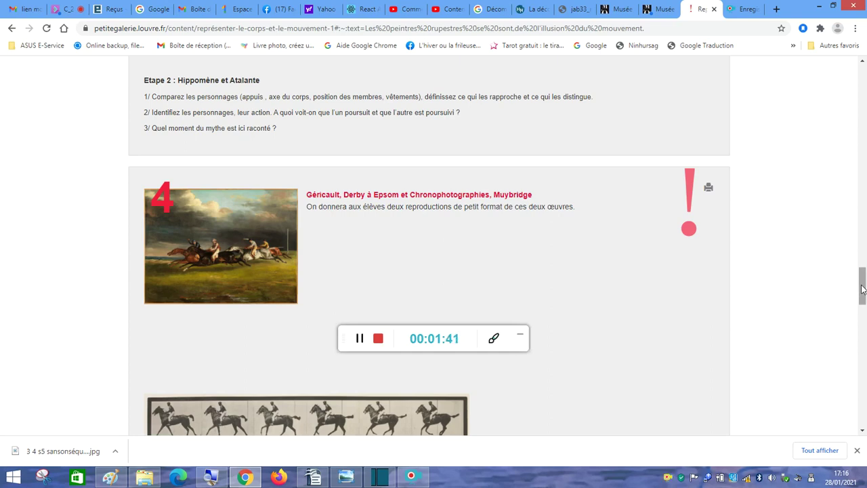
drag(862, 290, 860, 323)
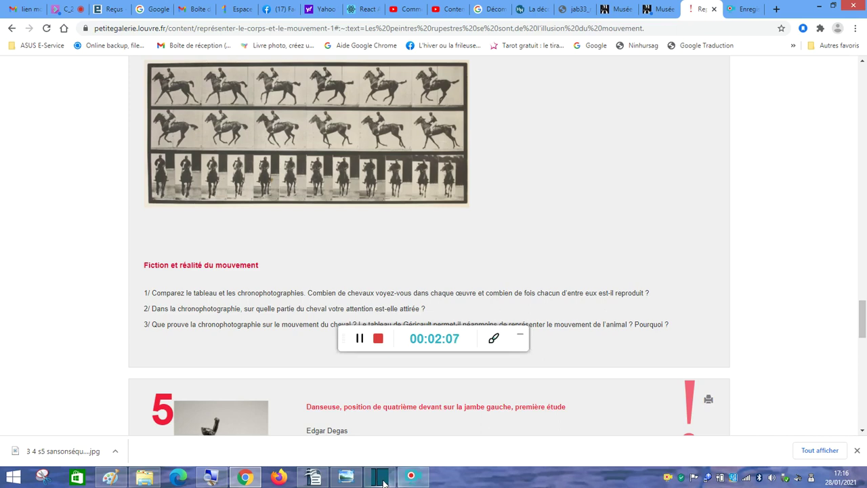
Step: Switch to File Explorer's HDA folder, maximize it, play L IMAGE ANIMEE.mp4 and repeat its playback three times
click(130, 482)
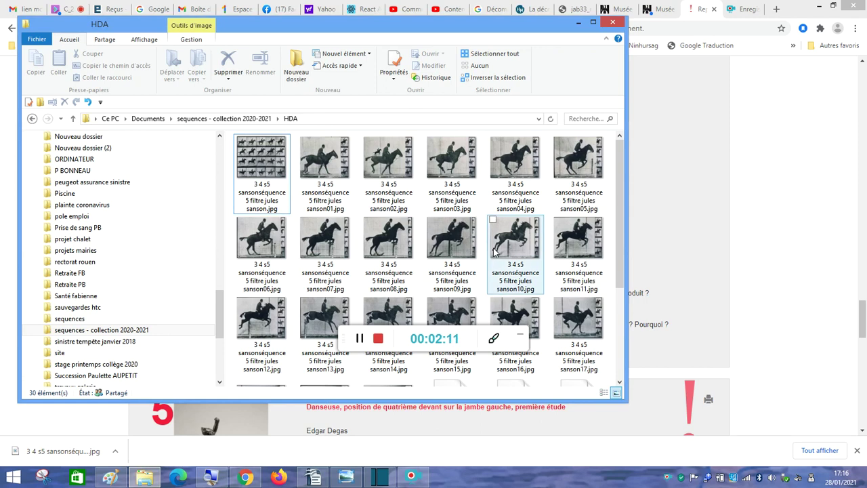
click(592, 23)
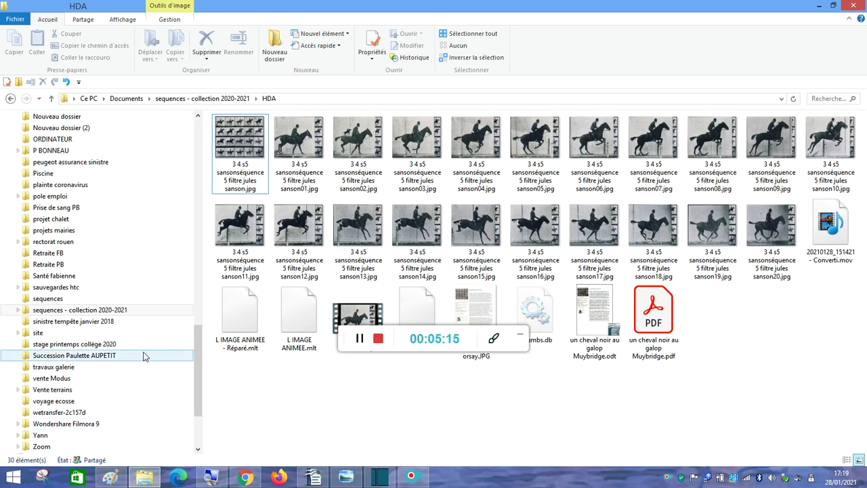
click(351, 319)
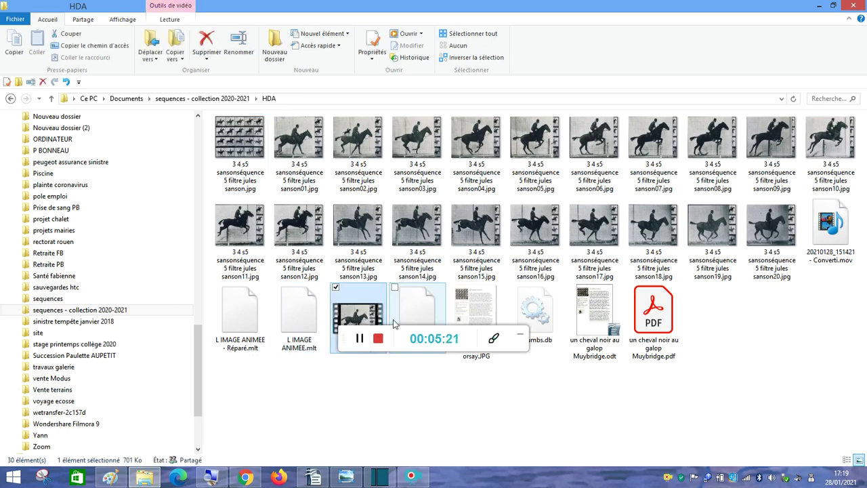
drag(399, 333, 350, 387)
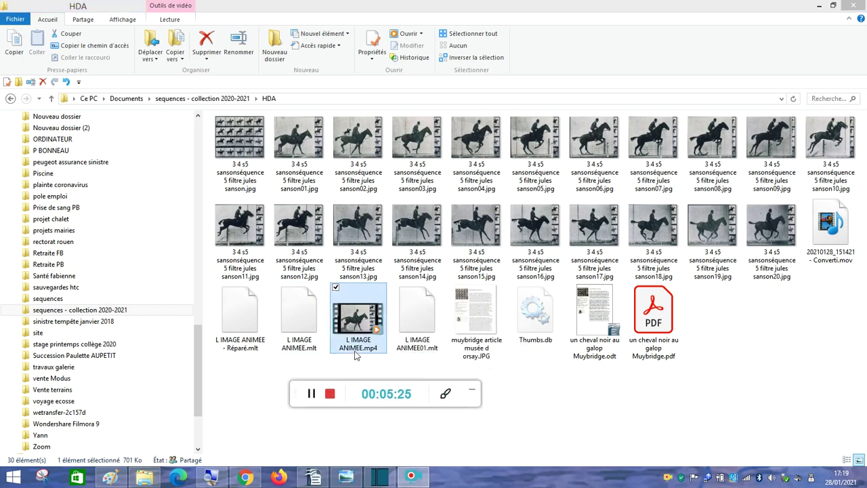
double_click(357, 323)
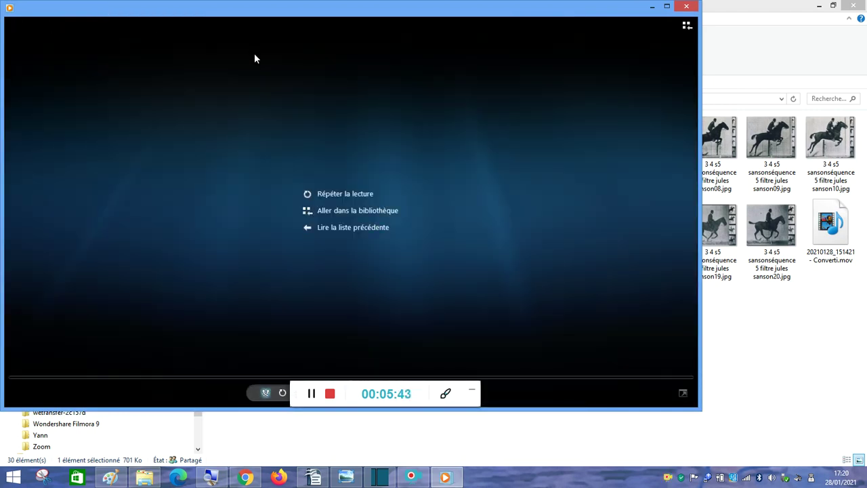
click(317, 193)
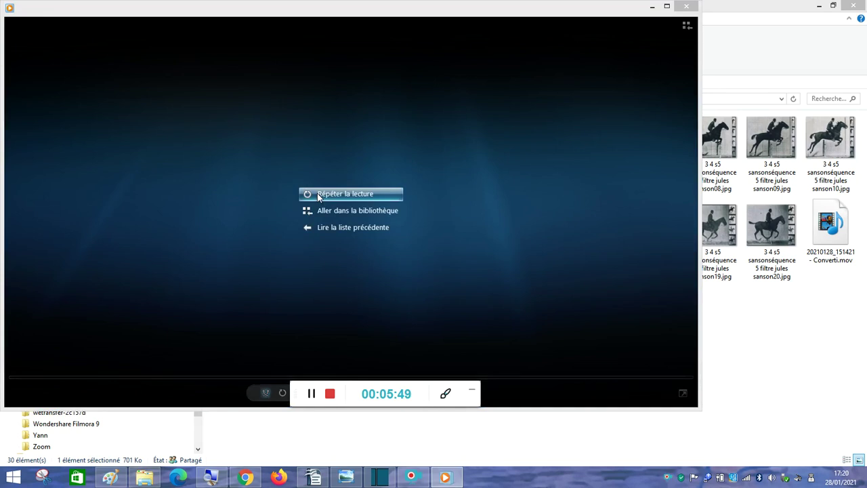
click(317, 194)
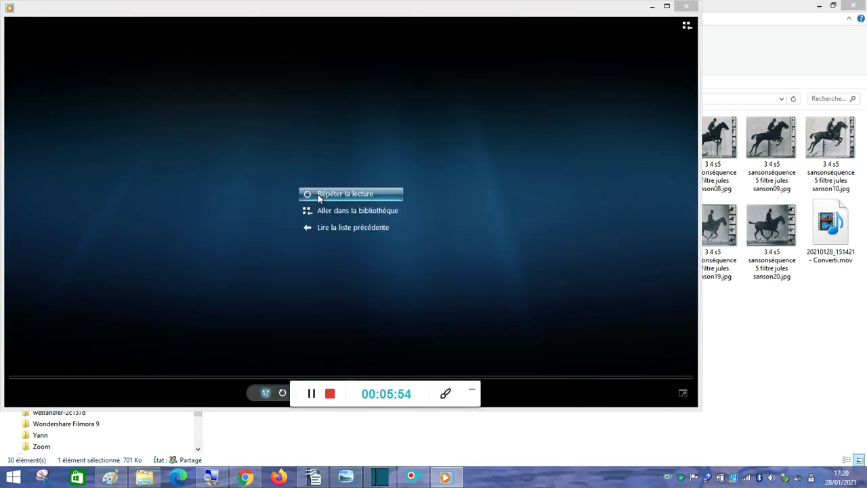
click(317, 195)
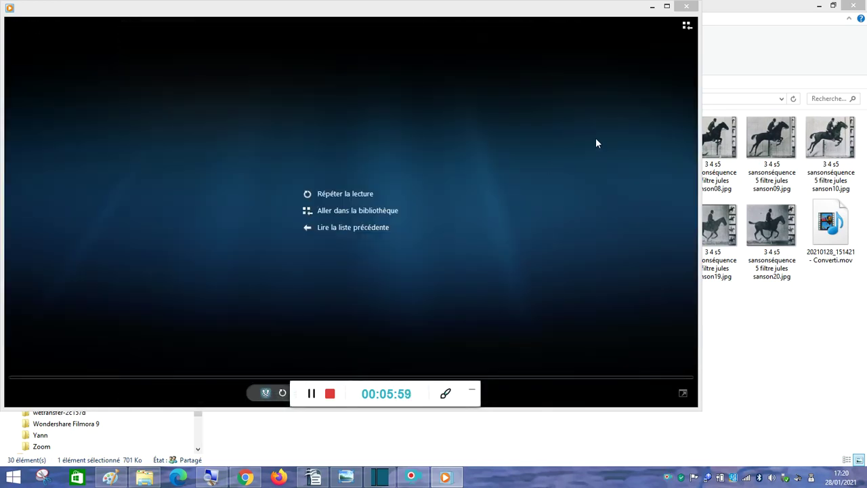
Step: Minimize the video player, the HDA folder and the browser to switch to Shotcut
click(651, 7)
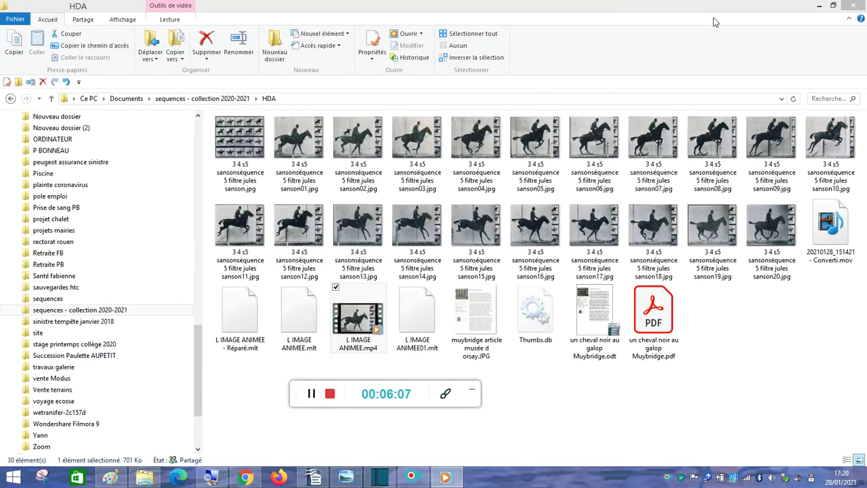
click(819, 8)
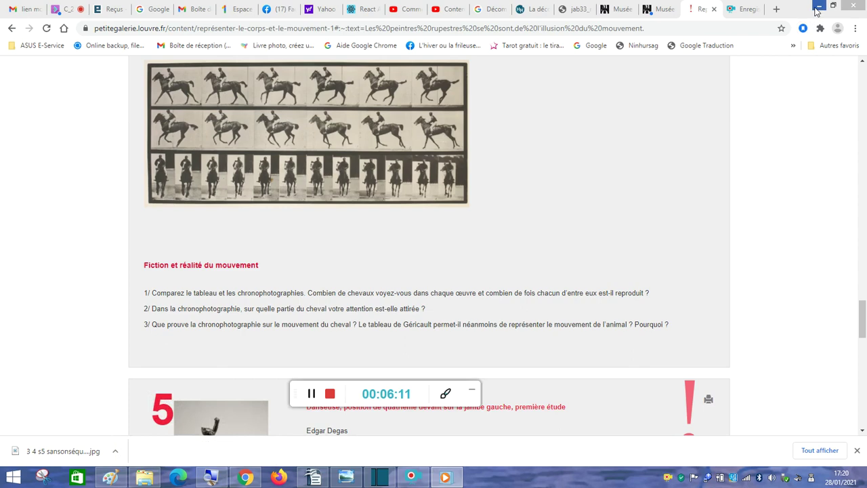
click(817, 8)
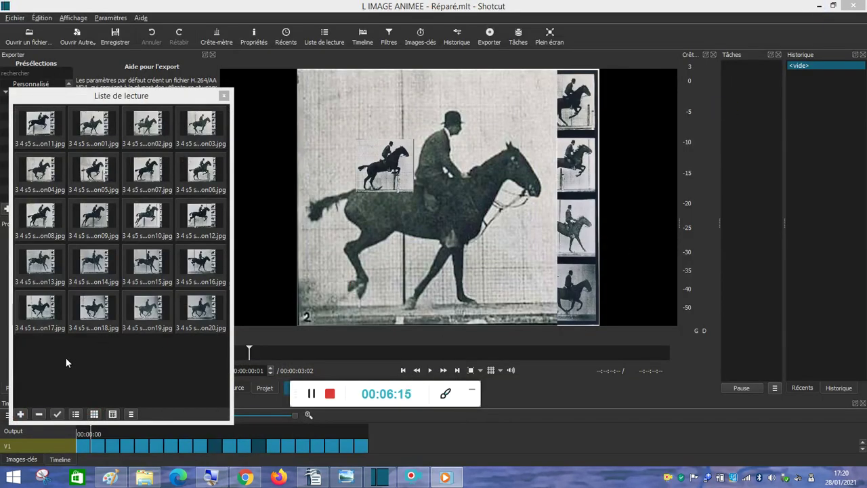
click(14, 18)
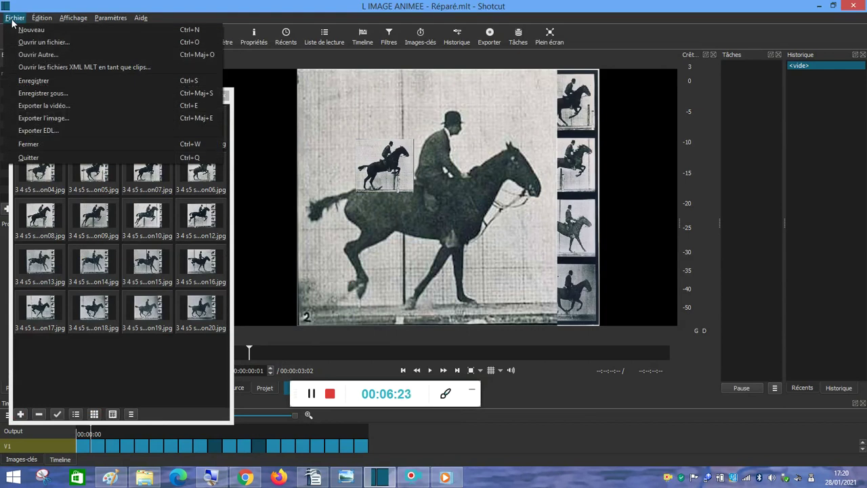
click(14, 18)
click(141, 18)
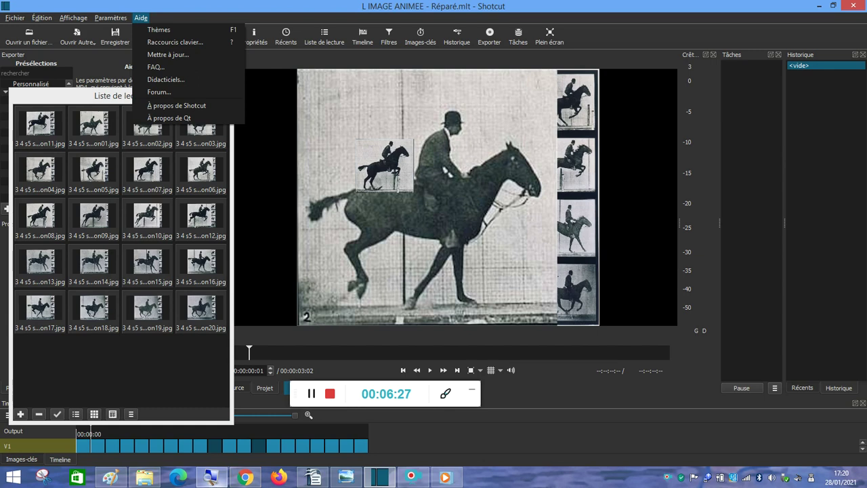
Step: Bring up the HDA folder in a restored window and place it beside Shotcut's floating playlist
click(141, 481)
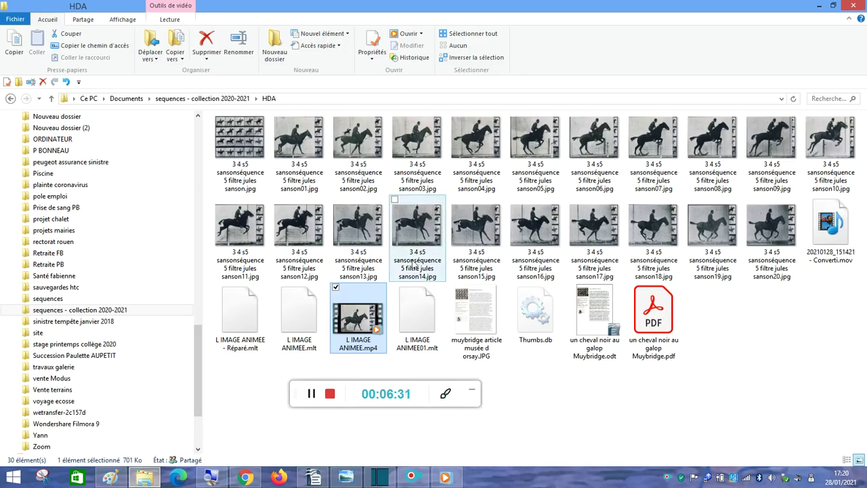
click(831, 10)
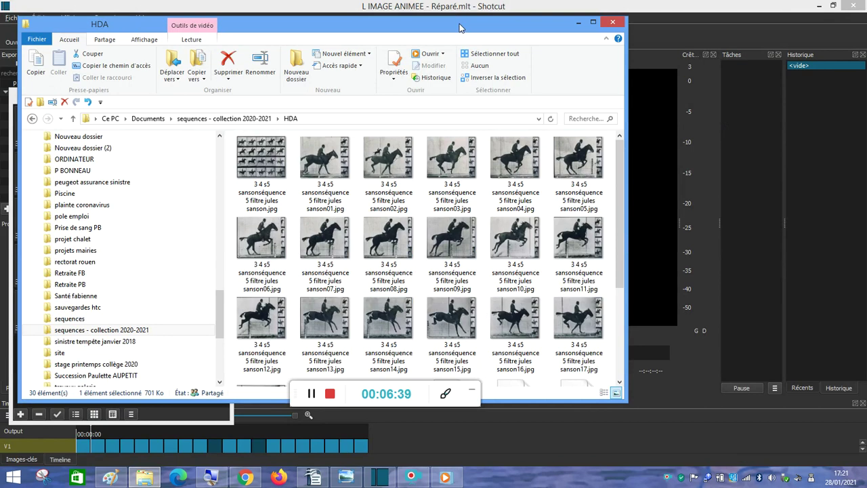
drag(459, 27, 743, 15)
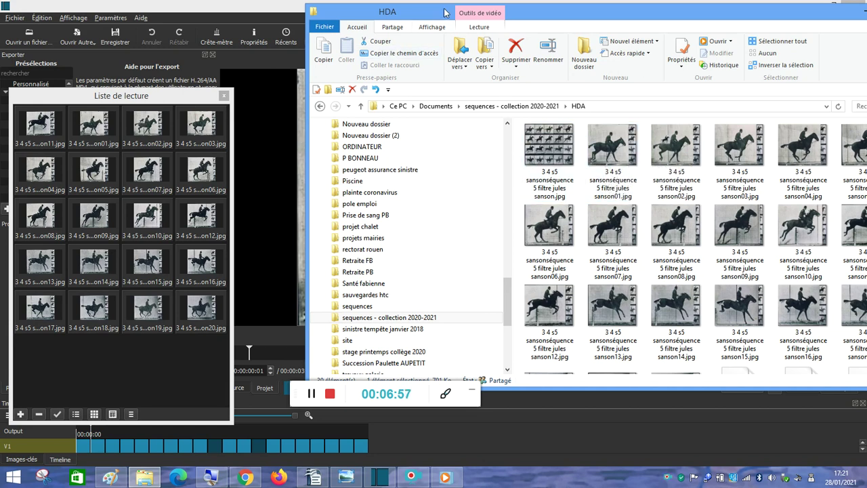
drag(529, 17, 533, 83)
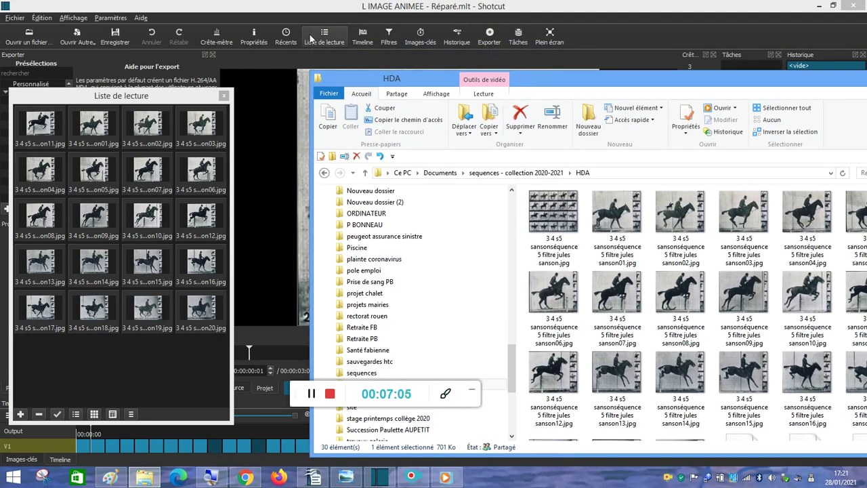
Step: Try to add the image ending in sanson01.jpg to Shotcut's playlist, then minimize the HDA folder
drag(615, 220, 209, 312)
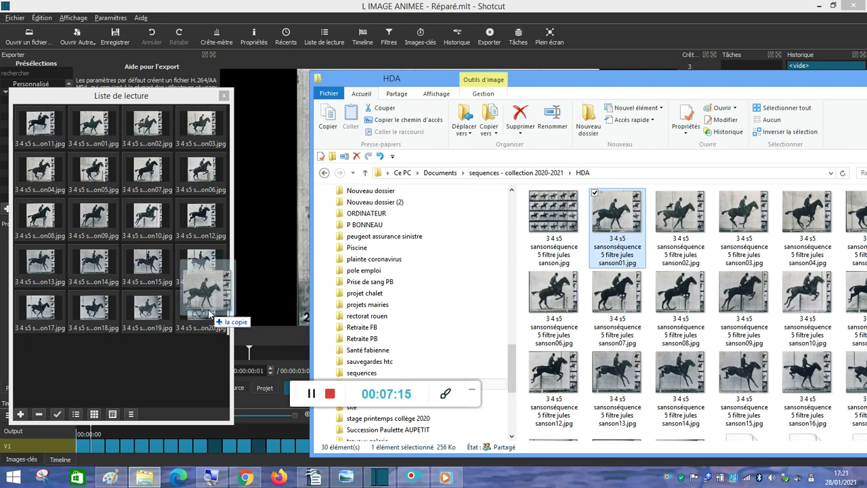
drag(209, 313, 618, 237)
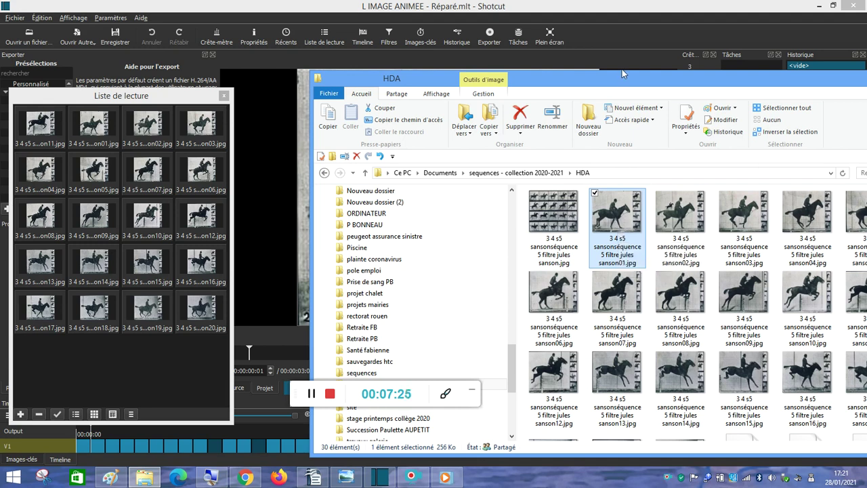
drag(619, 80, 530, 89)
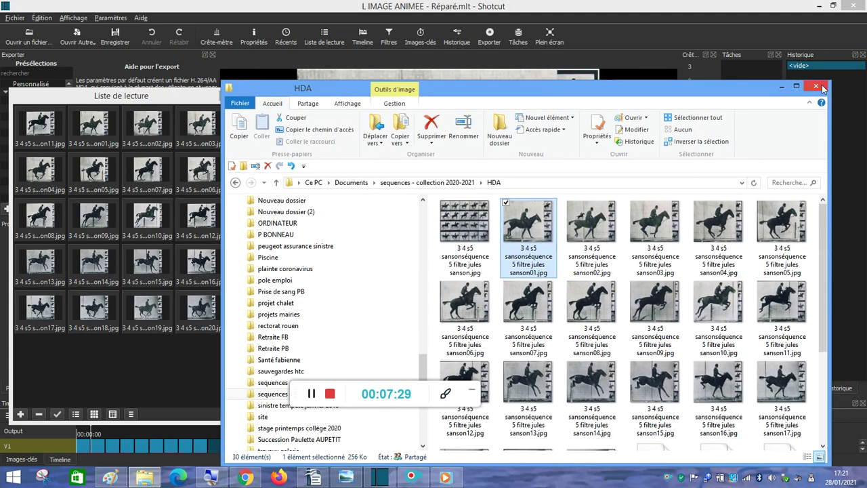
click(782, 88)
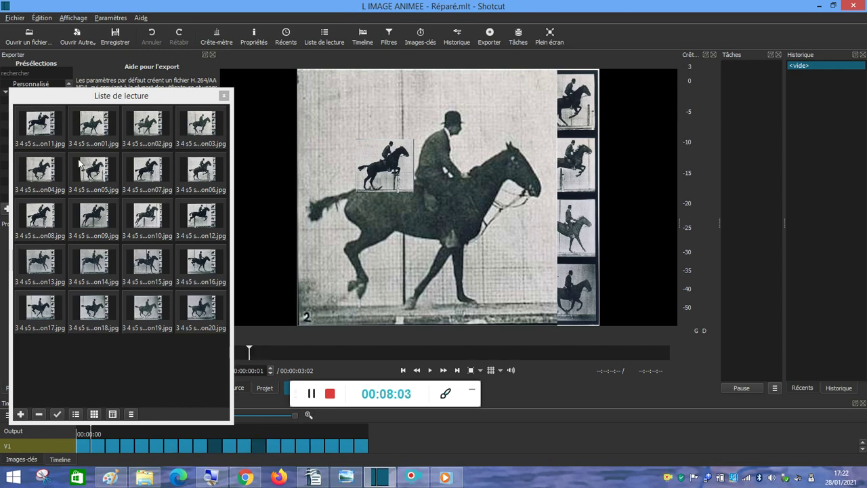
Step: Set the project's video mode to the custom preset anim
click(107, 18)
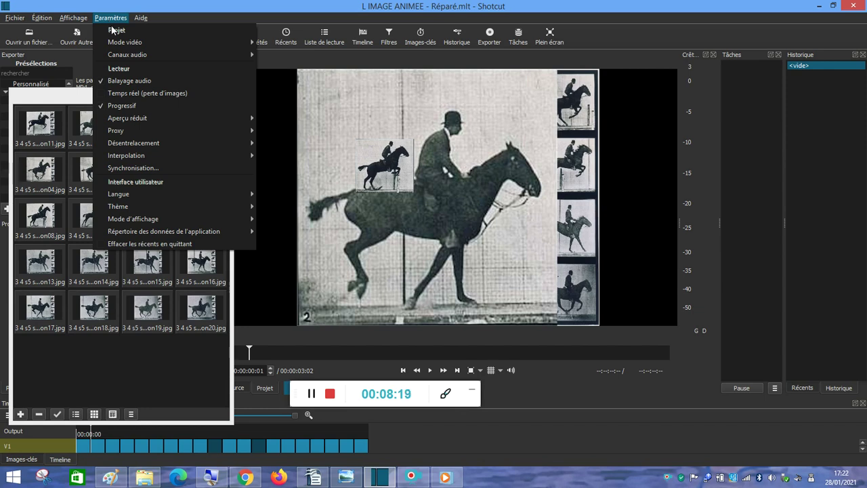
mouse_move(116, 44)
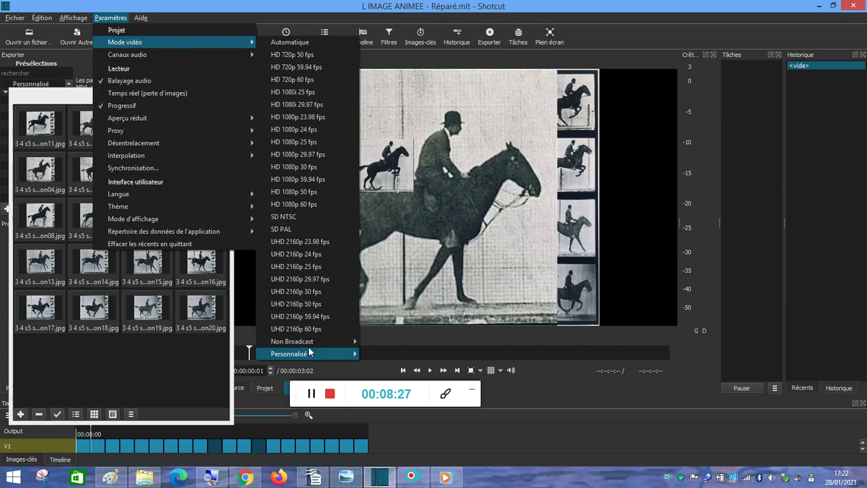
mouse_move(309, 353)
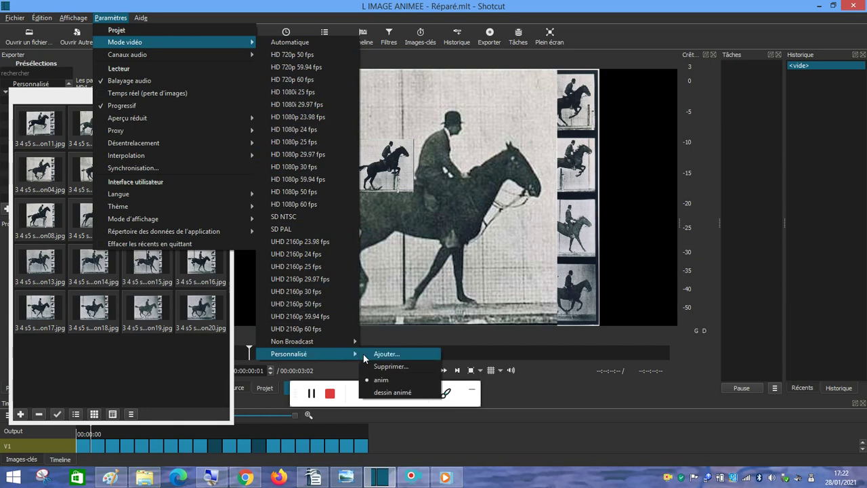
click(384, 384)
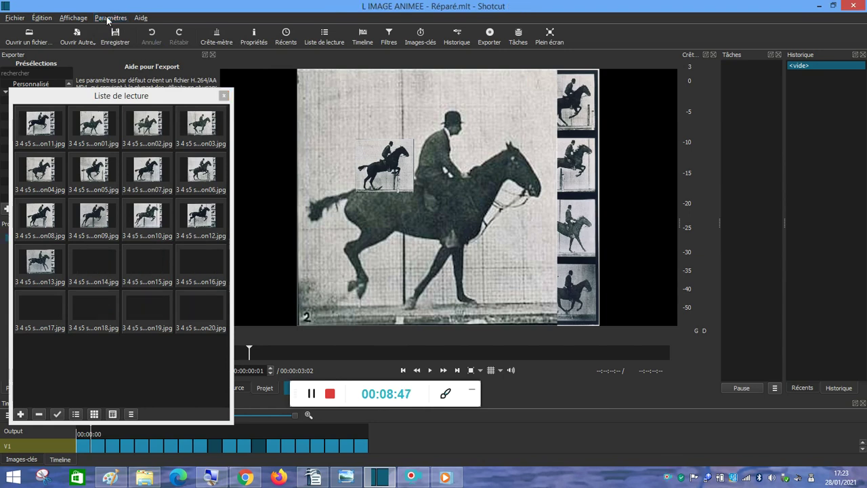
Step: Add a custom video mode named animation with a 1280 x 720 resolution, 16:9 format and 6 images per second
click(106, 17)
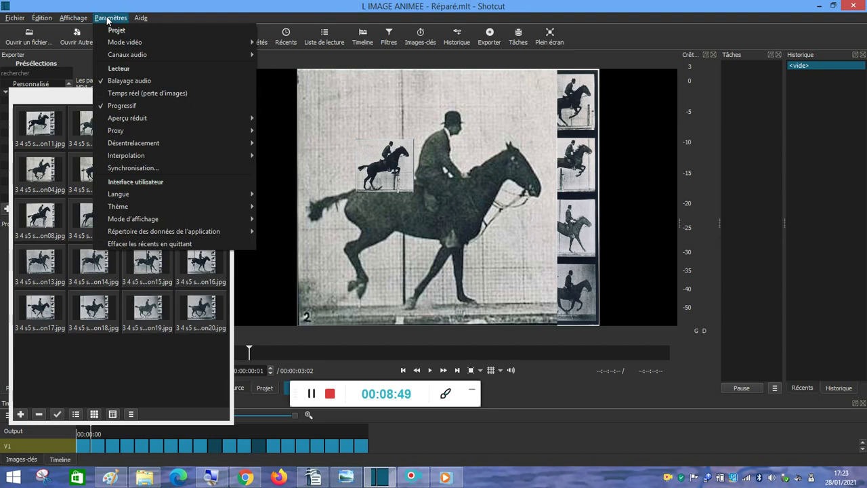
click(107, 17)
click(106, 16)
mouse_move(229, 42)
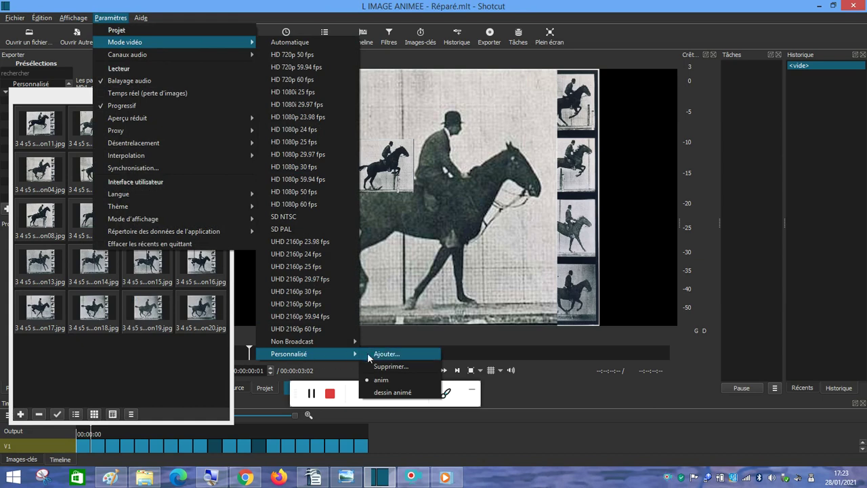
click(384, 355)
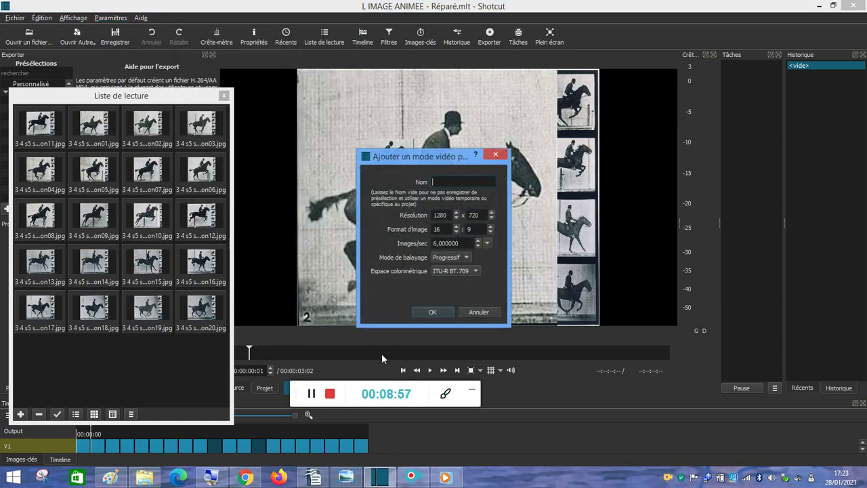
click(438, 181)
text(anim)
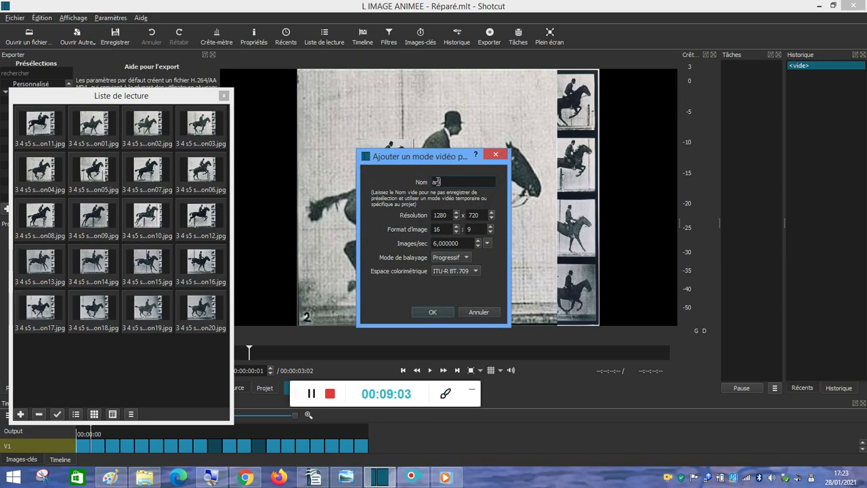
text(ation)
click(461, 245)
click(430, 312)
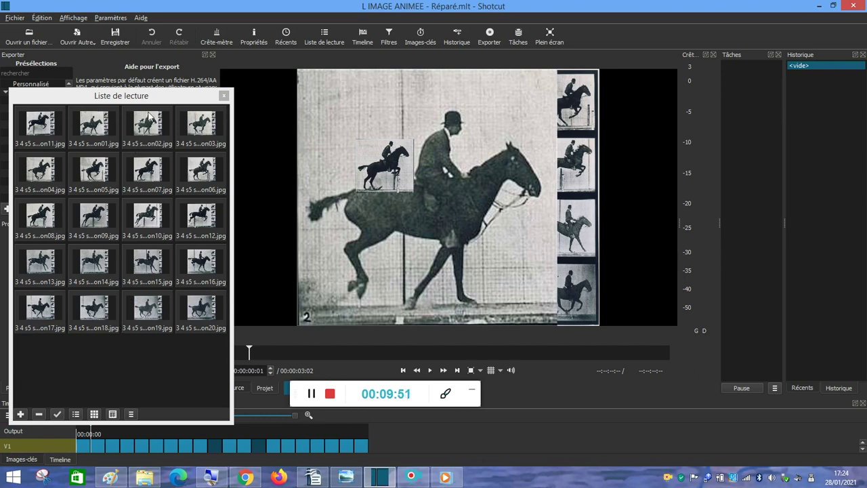
Step: Dock the floating playlist into Shotcut's main window, select the image ending in 02.jpg and detach the playlist again
drag(161, 89, 150, 104)
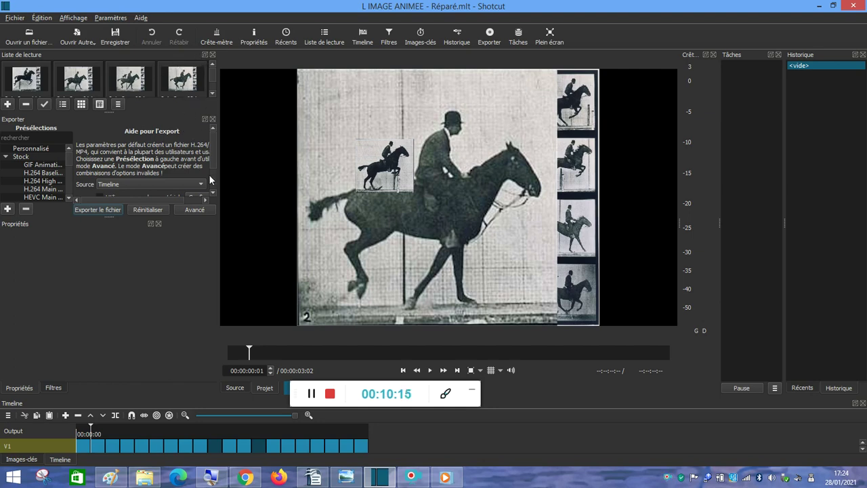
click(150, 93)
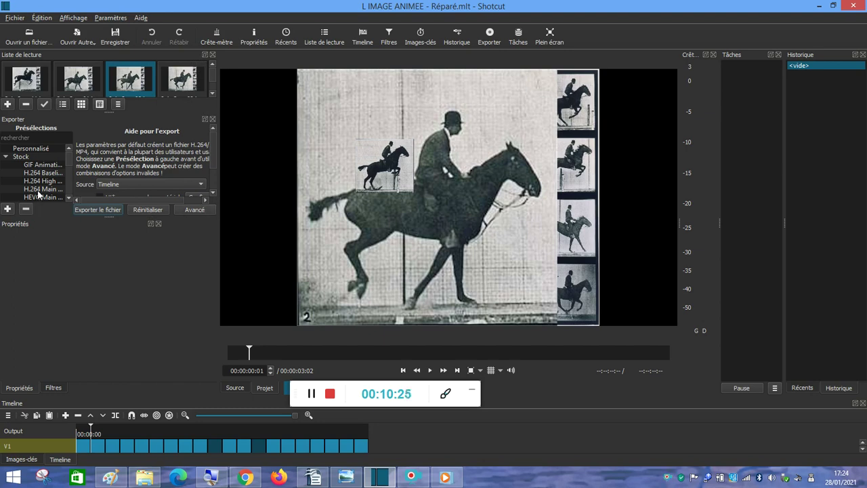
double_click(27, 54)
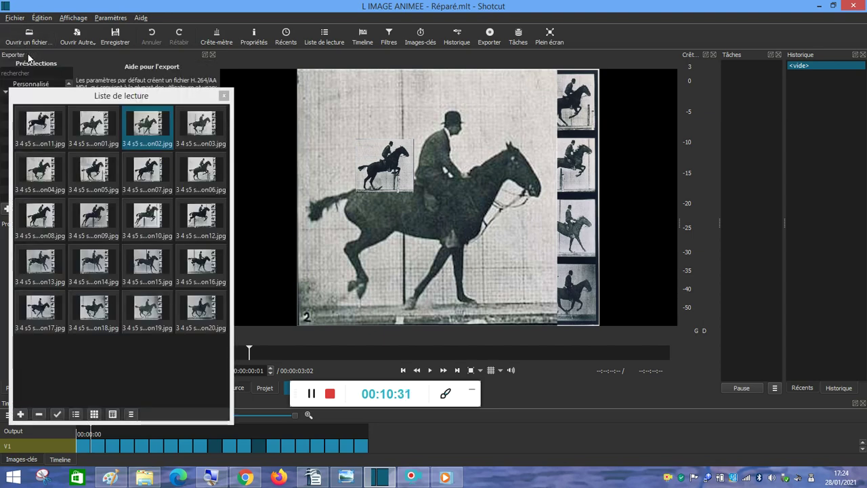
Step: Uncover the timeline by moving the floating playlist, and place the image ending in 20.jpg on track V1 after the last clip
drag(174, 93, 180, 32)
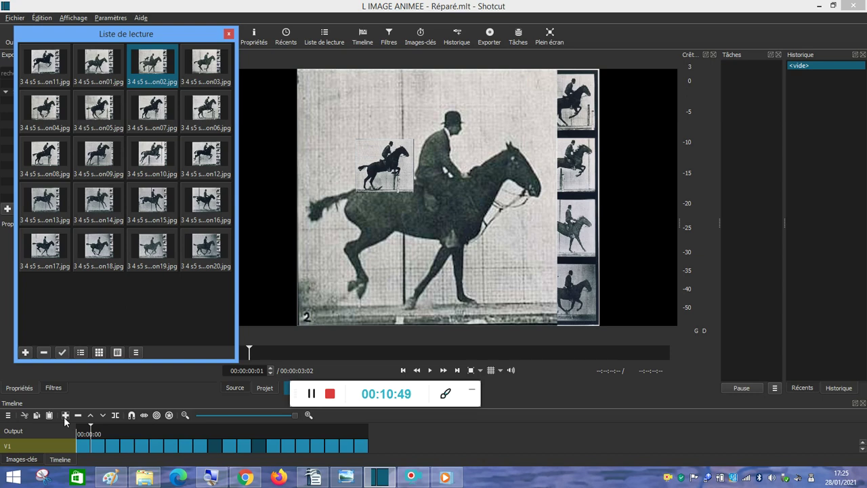
click(202, 249)
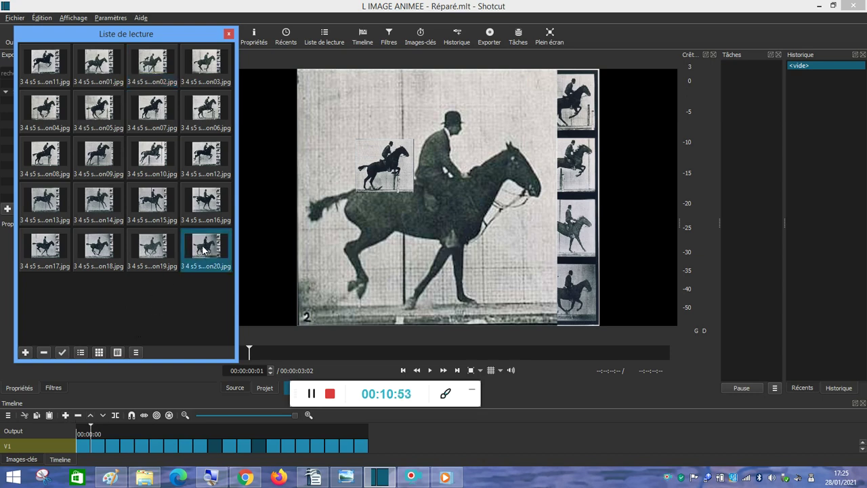
drag(202, 250, 397, 443)
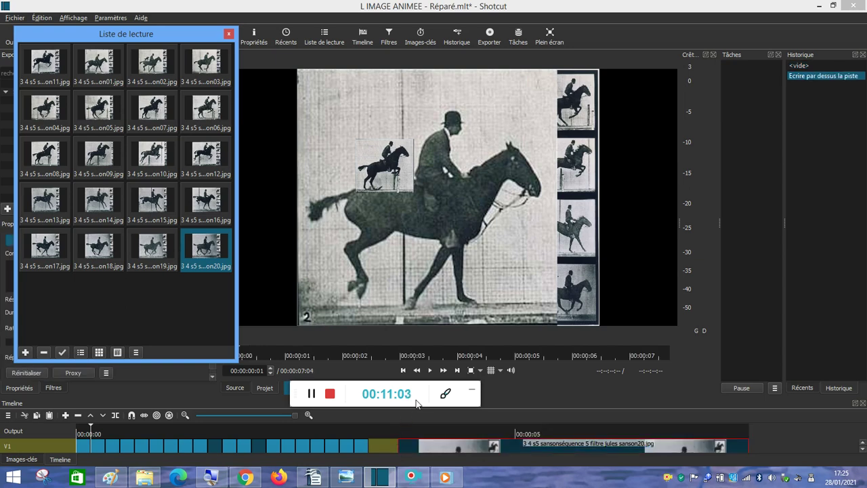
Step: Move the new clip on track V1 against the preceding clip and shorten it to the length of the other images
drag(423, 389, 433, 369)
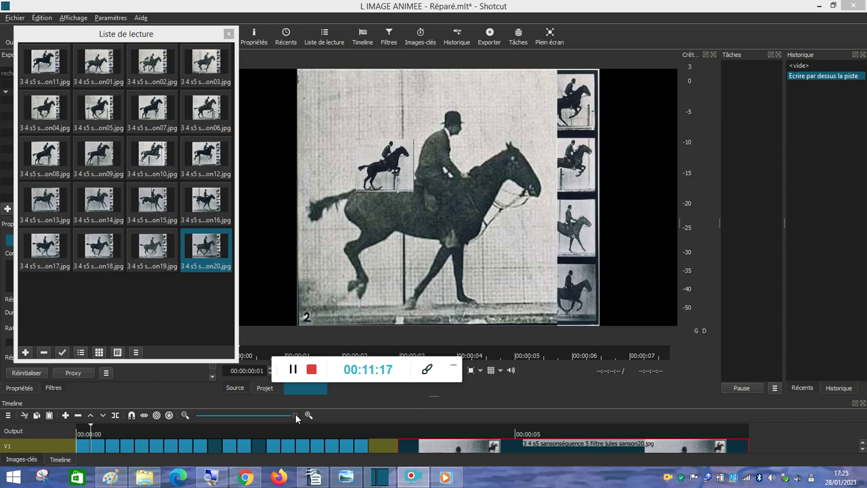
drag(288, 415, 298, 416)
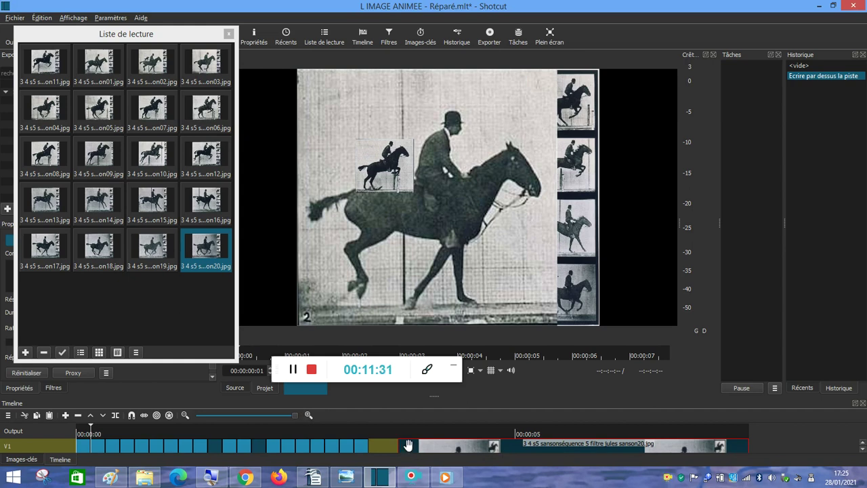
drag(407, 445, 373, 447)
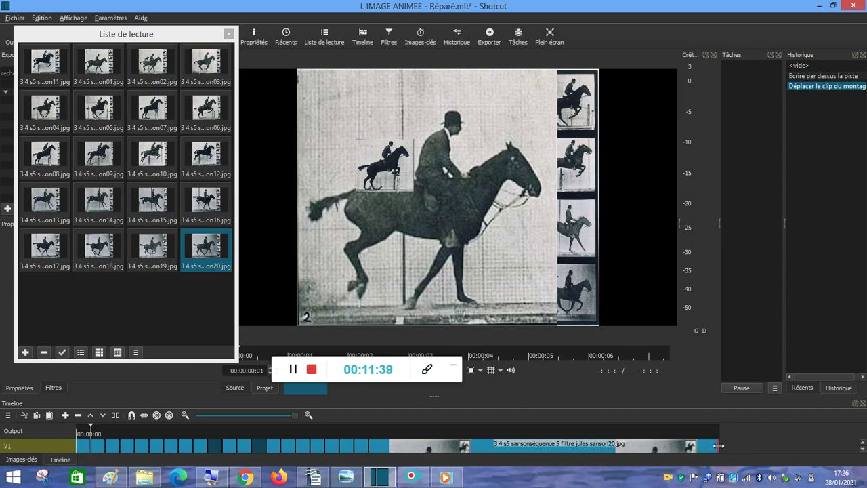
drag(719, 445, 373, 460)
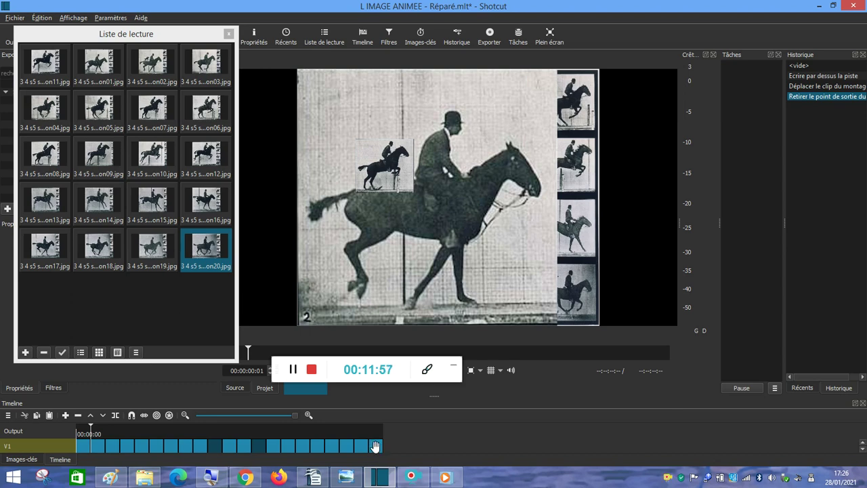
Step: Delete the last clip, the extra image ending in 20.jpg, from track V1
click(378, 449)
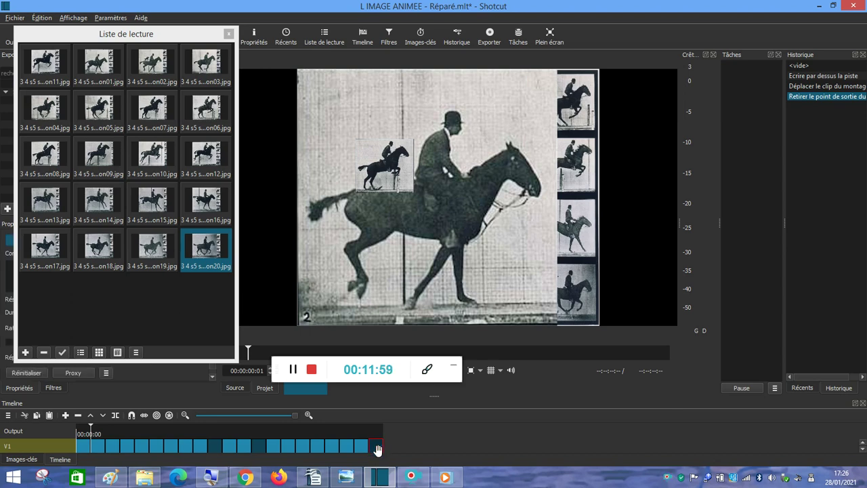
right_click(378, 449)
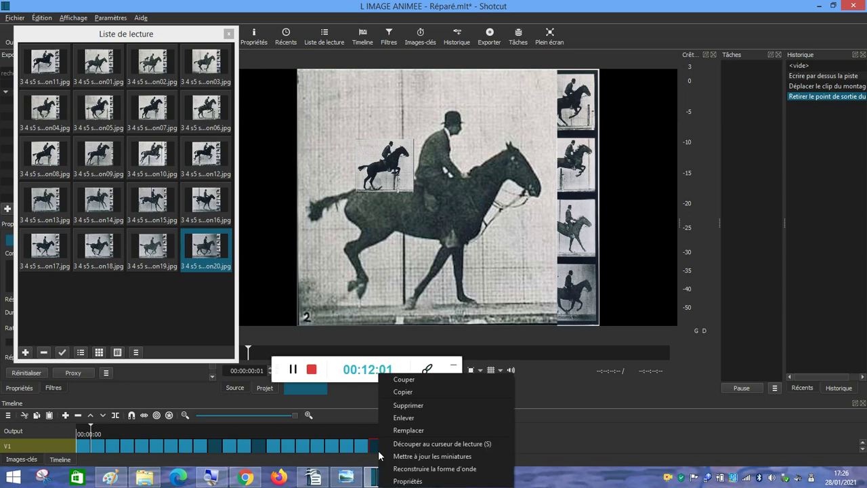
click(391, 405)
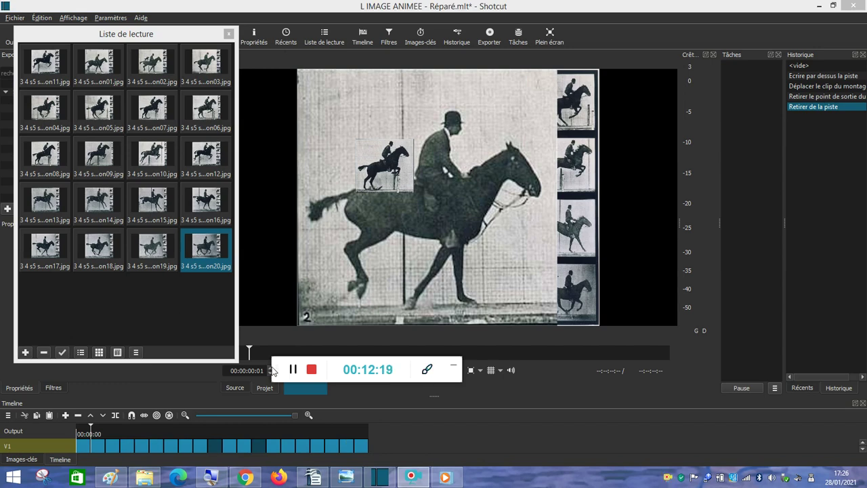
Step: Return the playhead to the start of the timeline and play the horse animation
drag(276, 365, 384, 411)
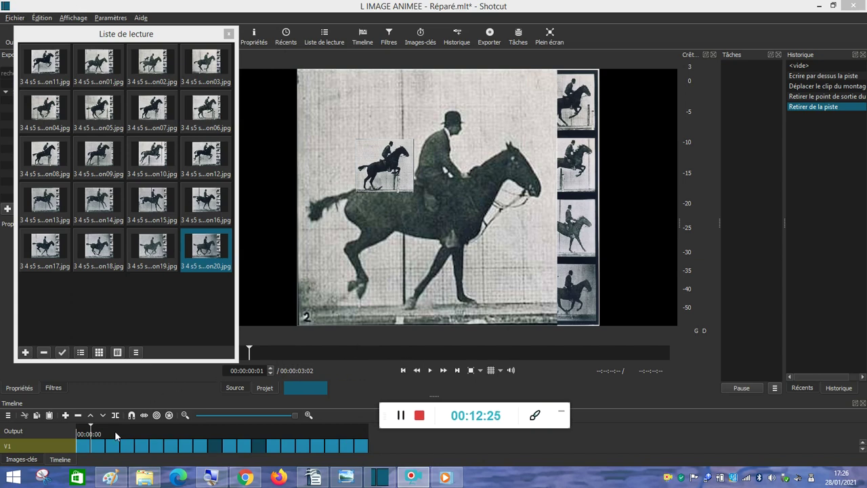
click(402, 370)
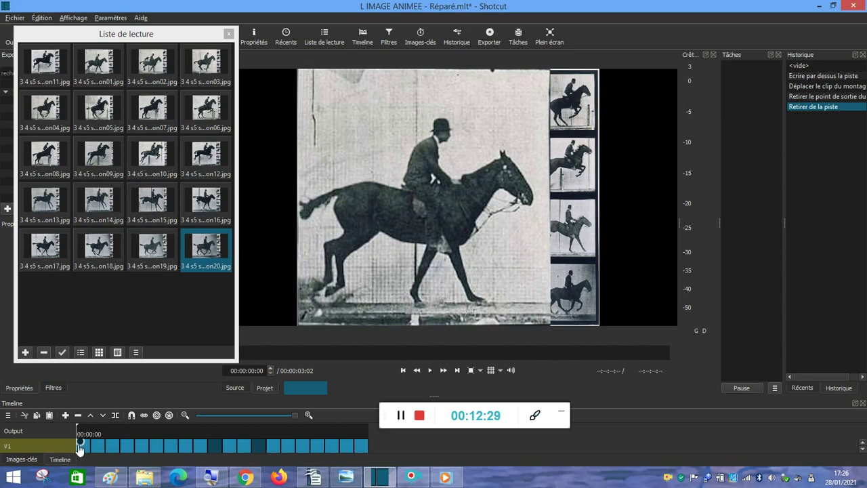
click(430, 370)
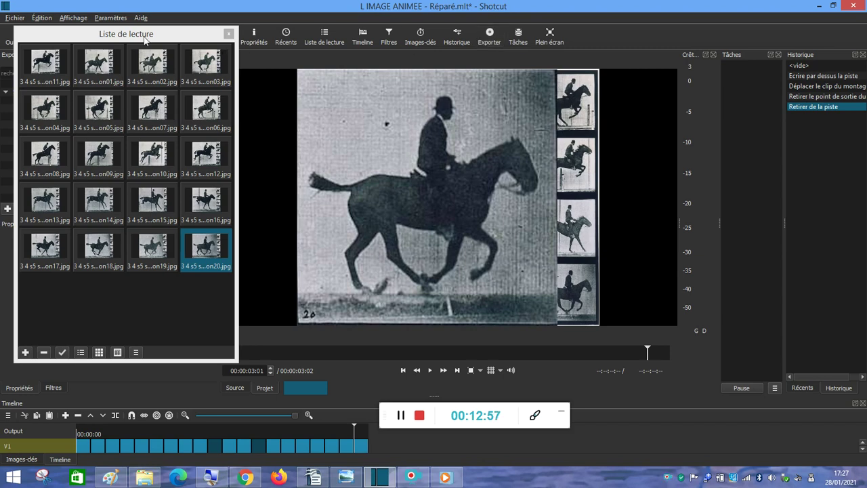
Step: Dock the floating playlist in the main window and export the timeline as L IMAGE ANIMEE - Réparé.mp4 to the HDA folder
drag(157, 37, 156, 225)
click(157, 224)
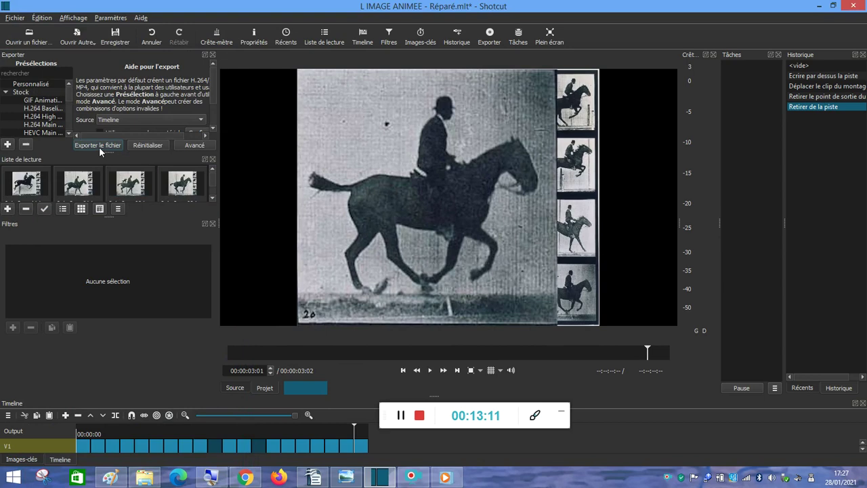
click(99, 146)
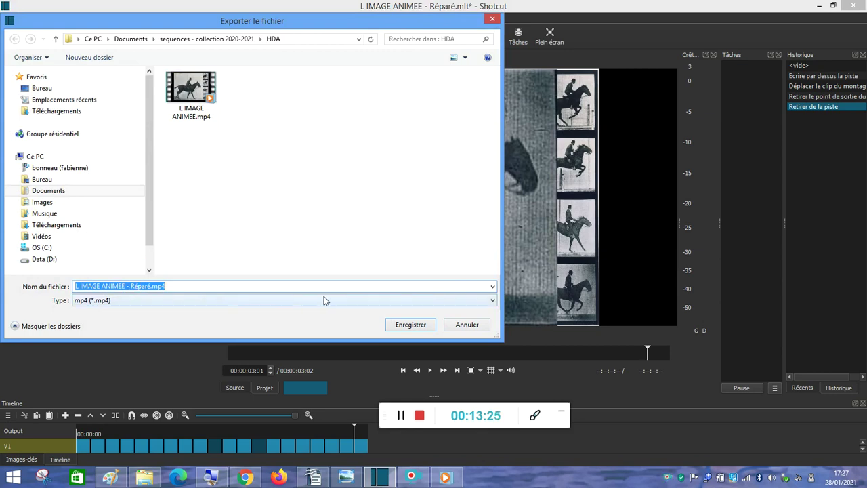
click(405, 324)
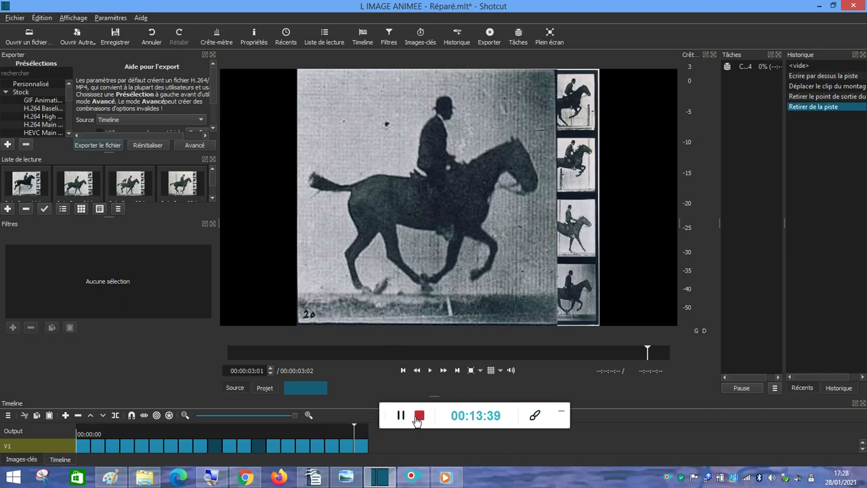
Step: Start quitting Shotcut
click(853, 6)
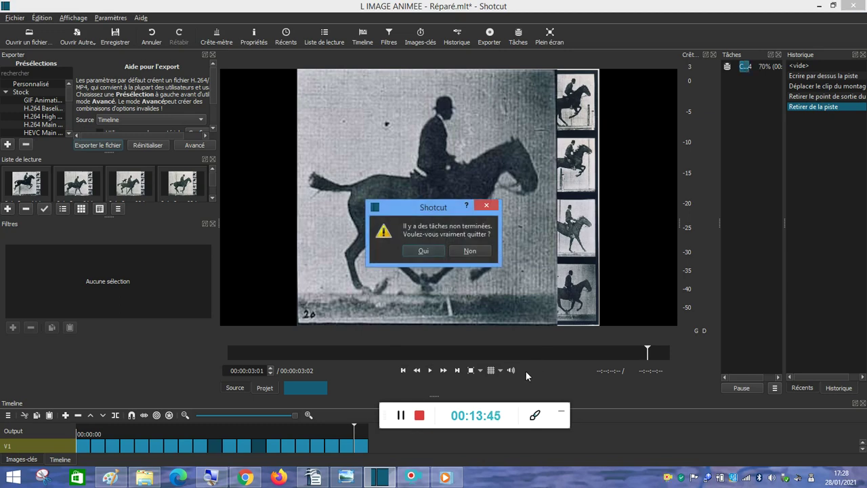